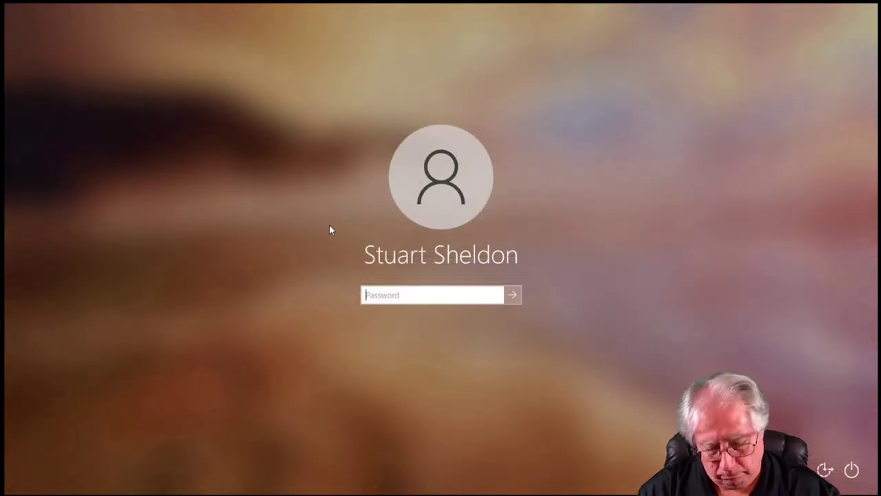
Step: Try to sign in to the locked Windows account by submitting several guesses for the account password
text(•••••)
key(Return)
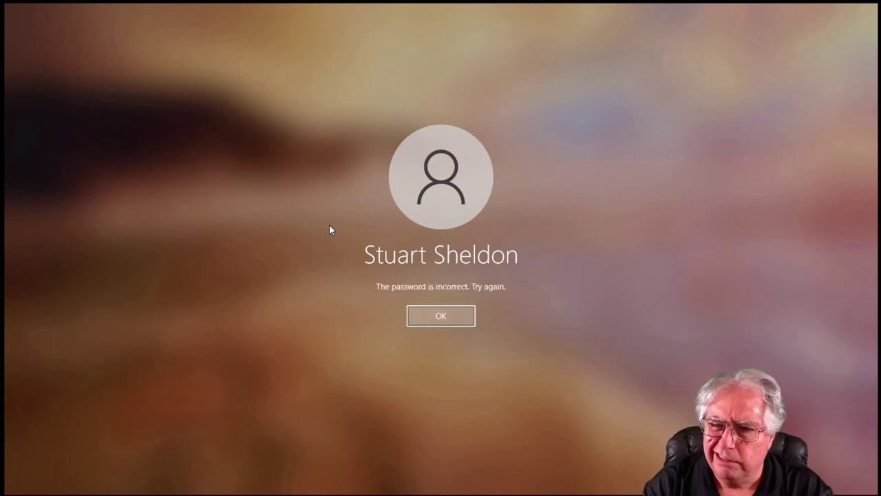
key(Return)
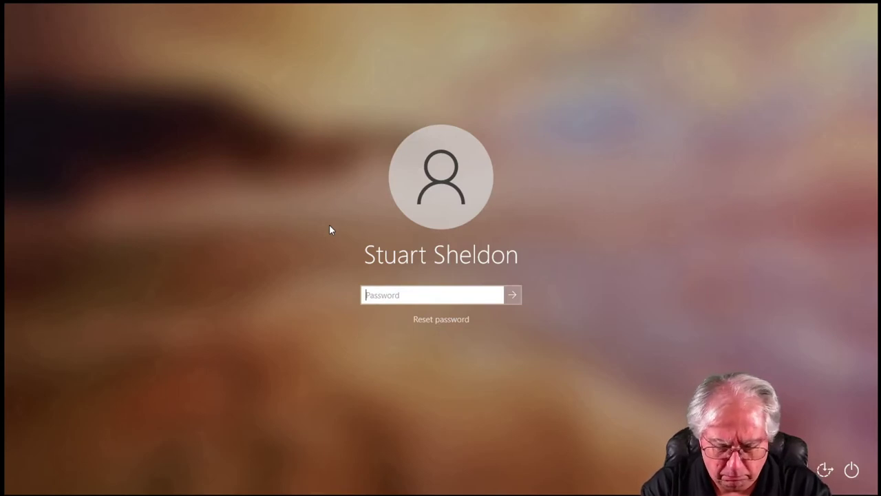
text(•••••)
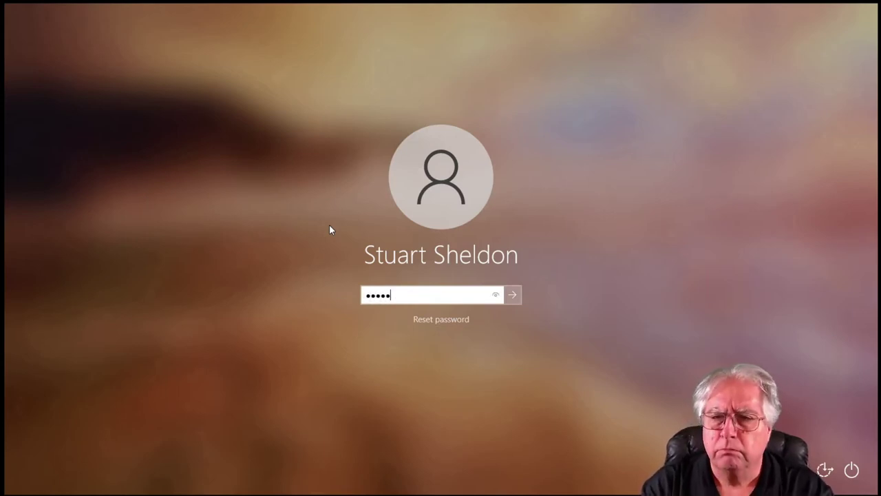
key(Return)
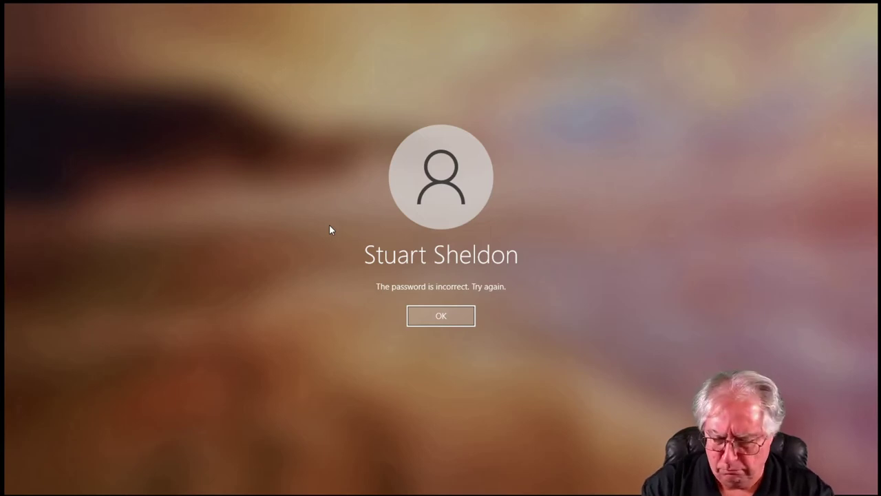
key(Return)
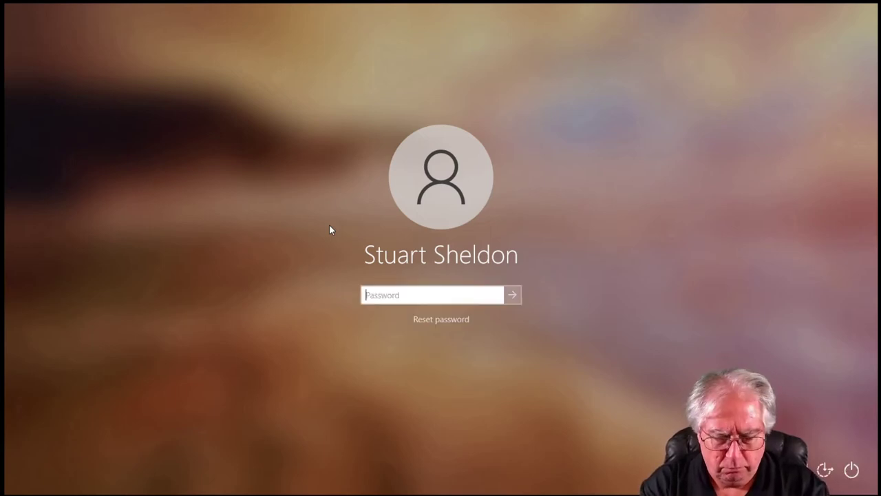
text(••••••)
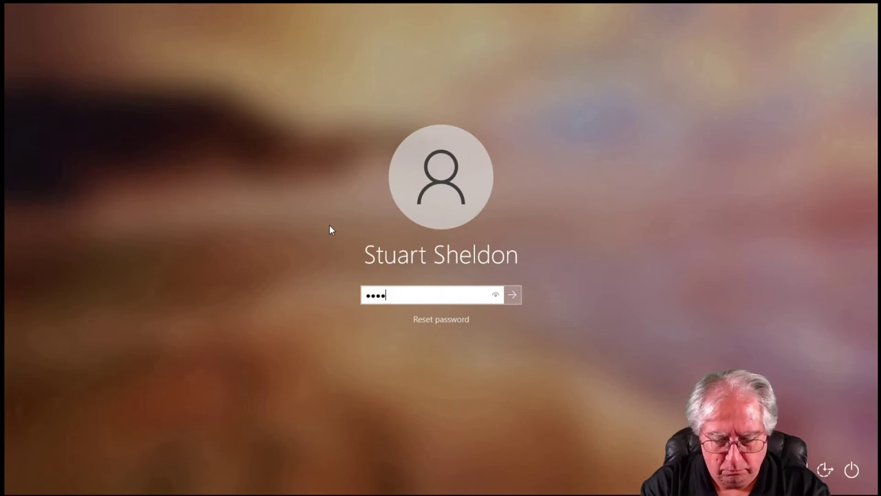
key(Return)
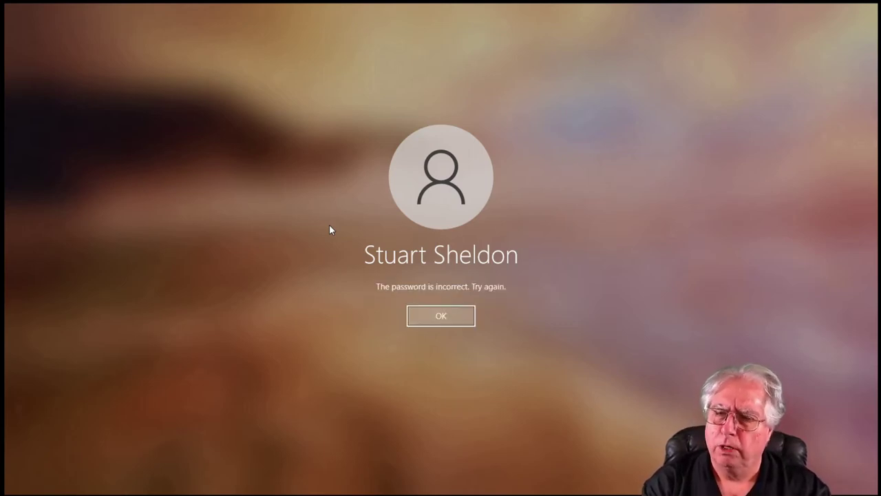
key(Return)
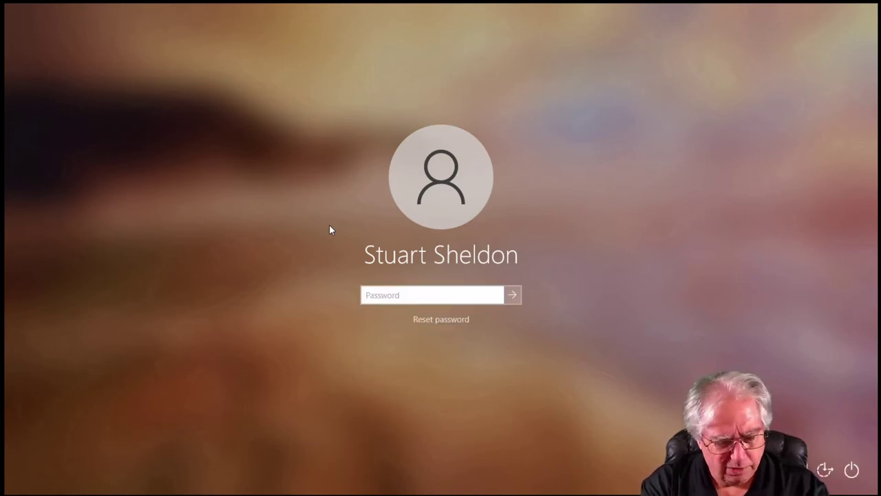
text(••••)
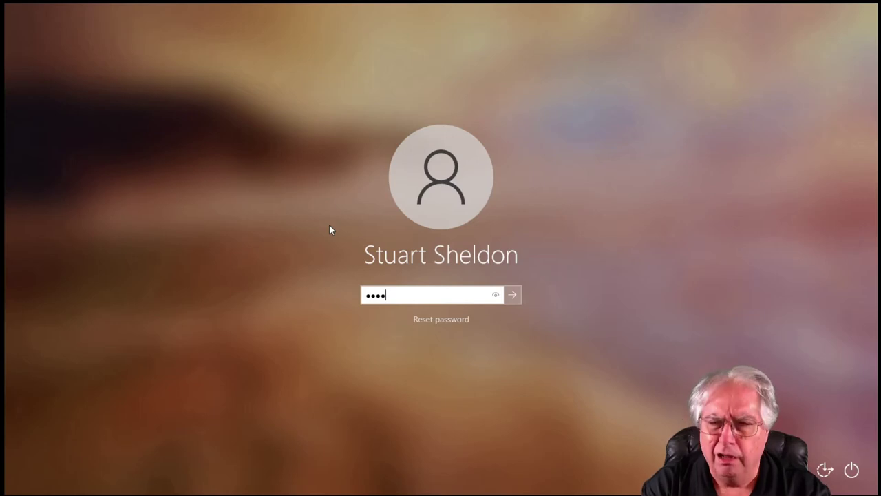
key(Return)
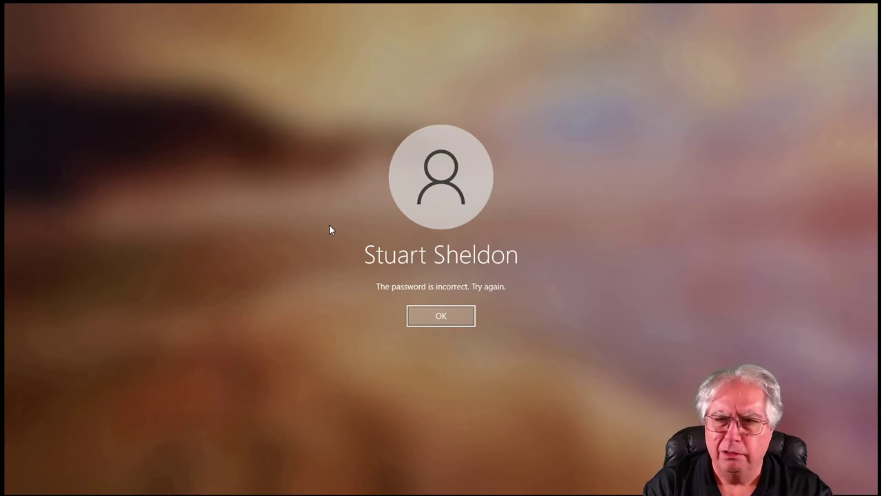
key(Return)
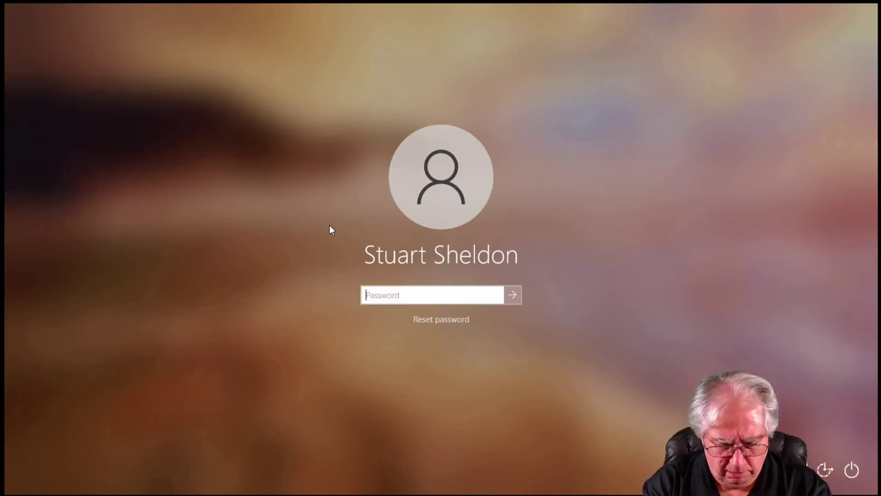
text(••••••••)
key(Return)
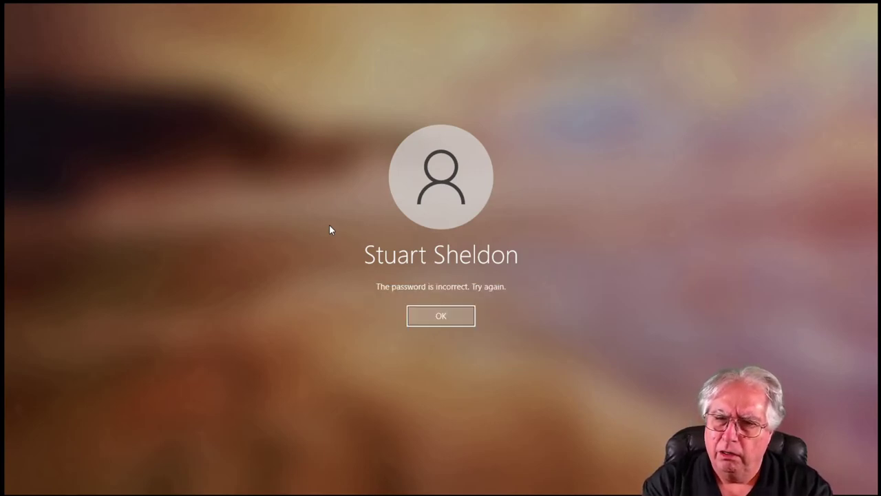
key(Return)
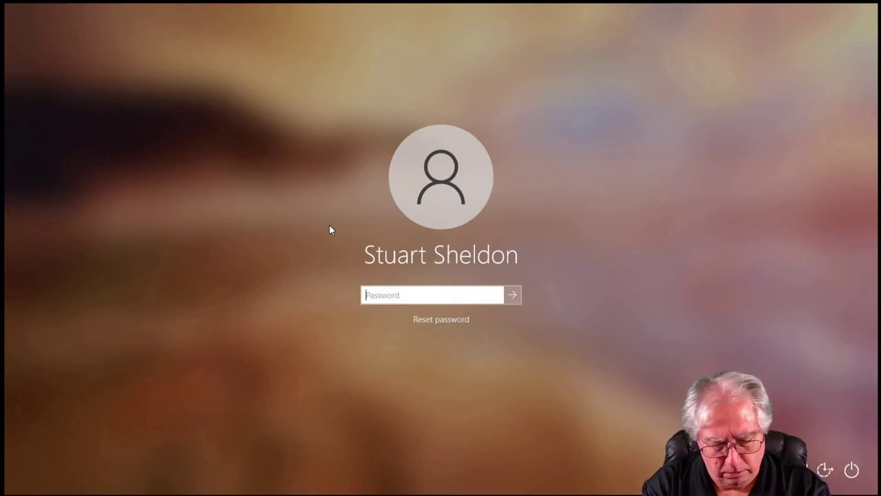
text(•••••••)
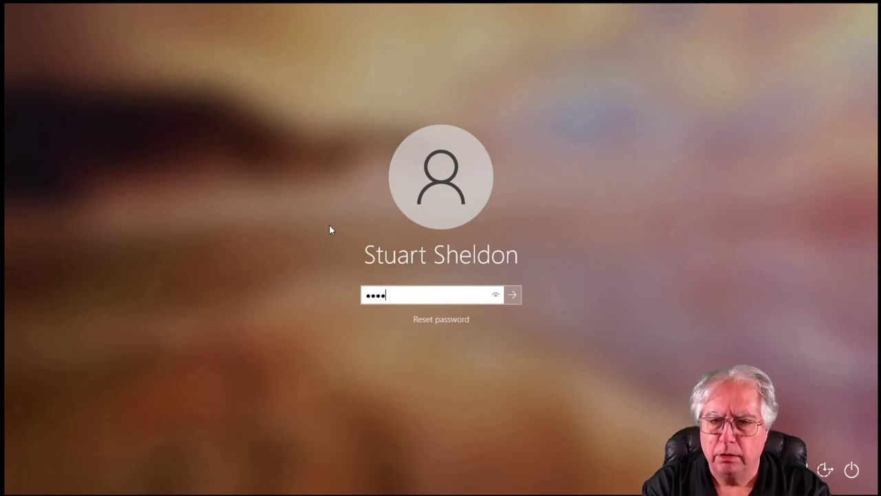
key(Return)
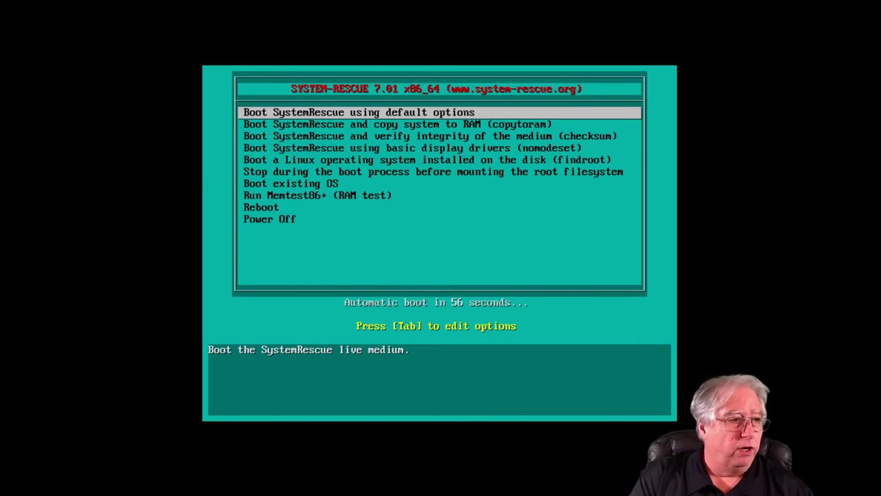
Step: Boot SystemRescue with the option that copies the system to RAM (copytoram)
key(Down)
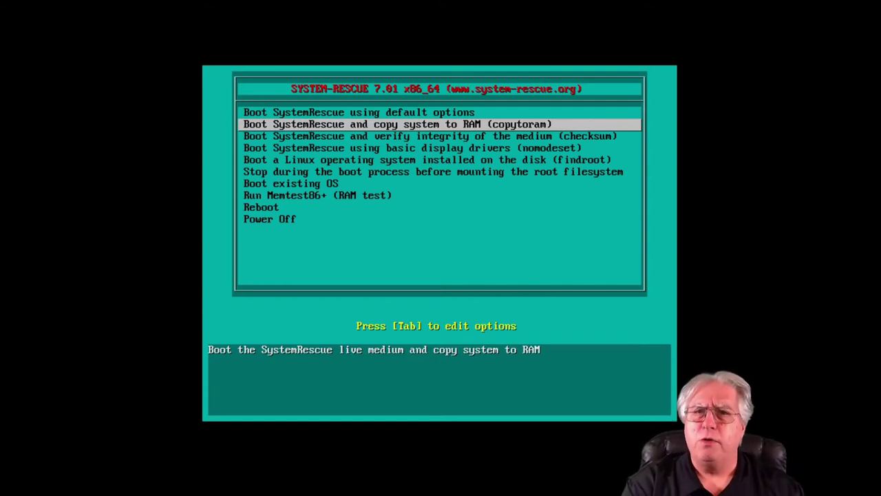
key(Return)
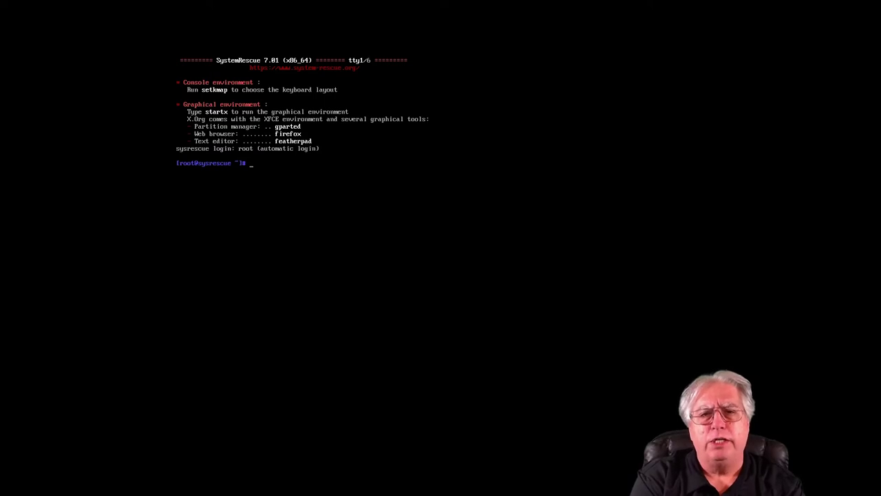
Step: List all disk partitions with parted -l, and list the mounted file systems with df
text(parted)
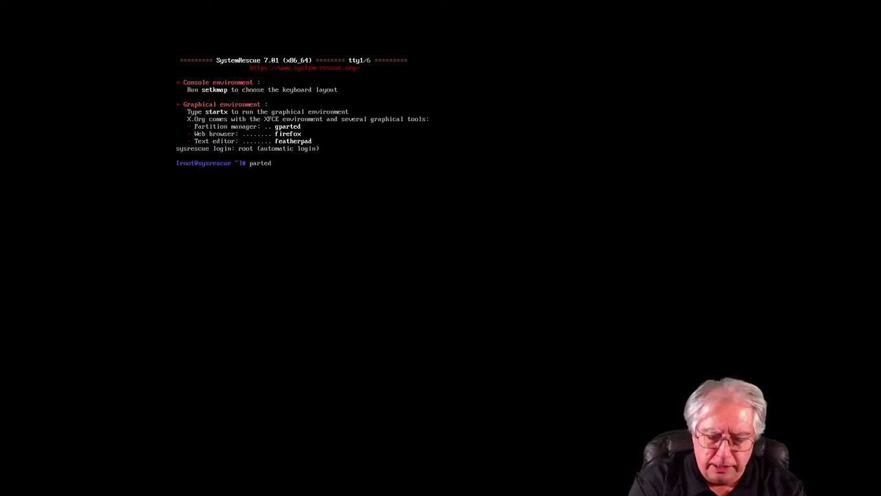
text( -l)
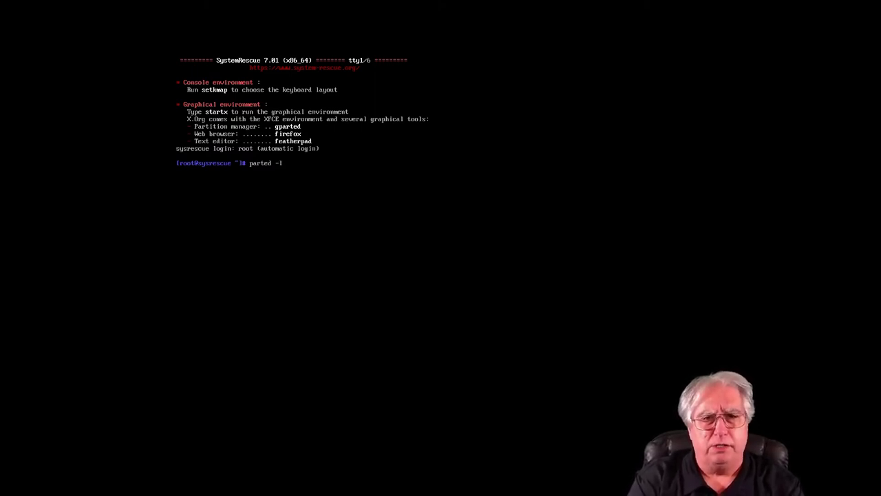
key(Return)
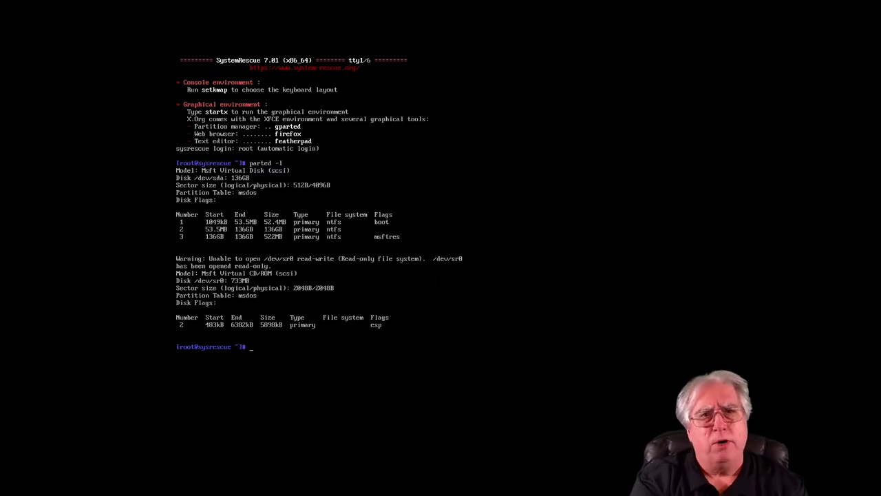
text(df)
key(Return)
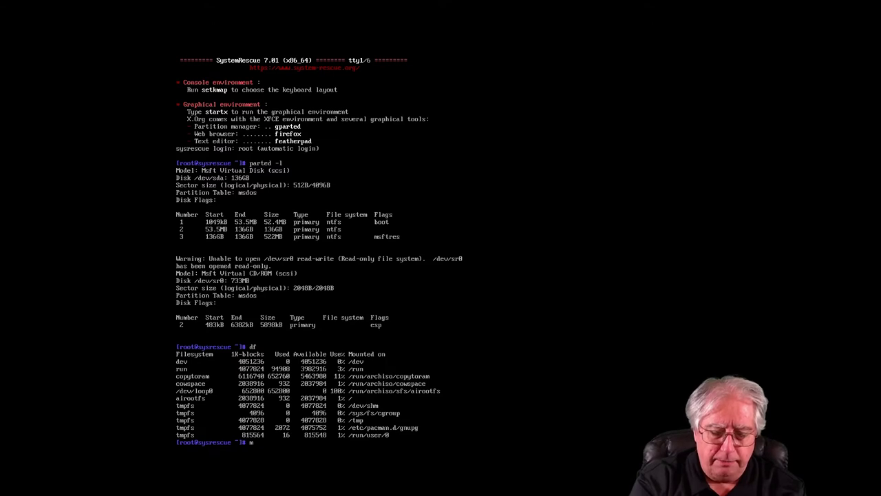
Step: Create the directory /windows as a mount point and list the root directory to check it
text(kdir)
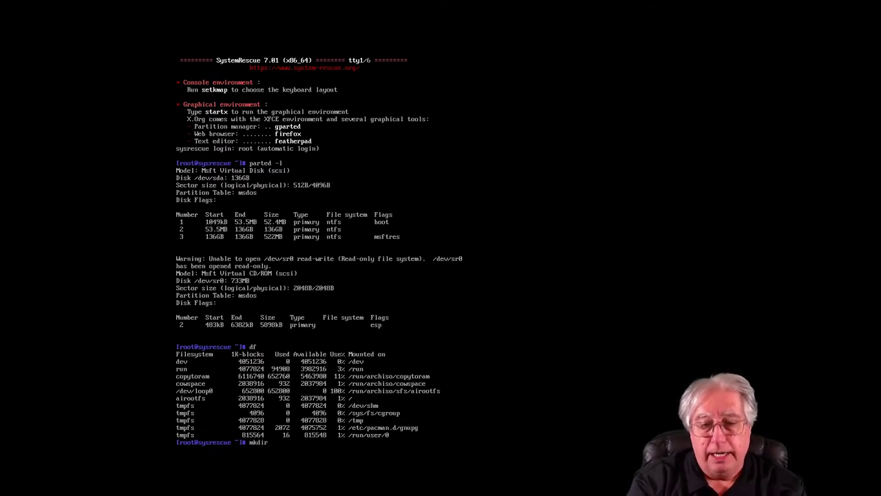
text( /windows)
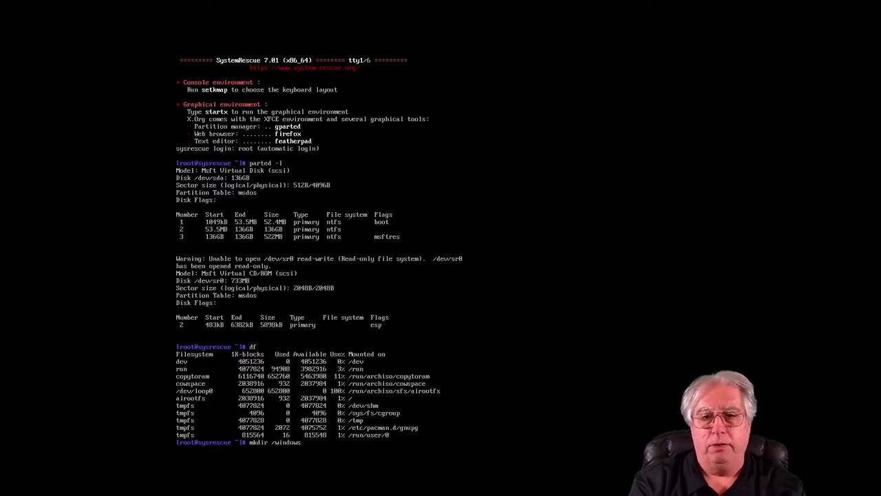
key(Return)
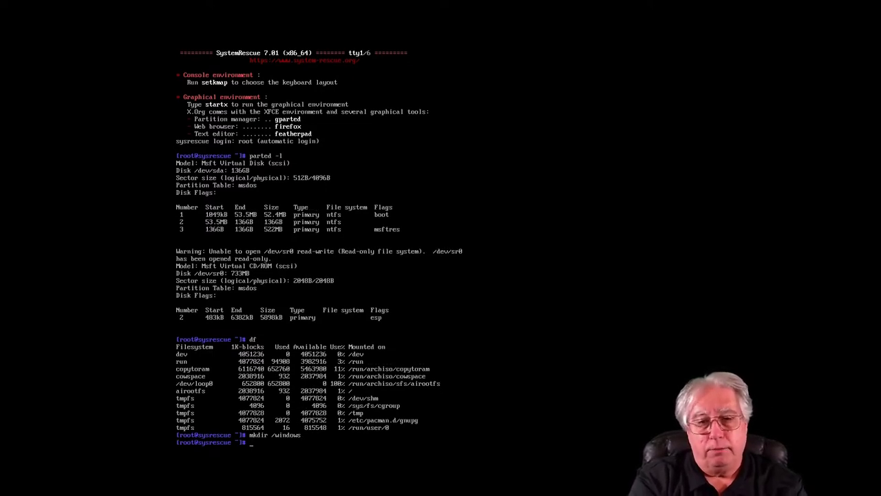
text(ls /)
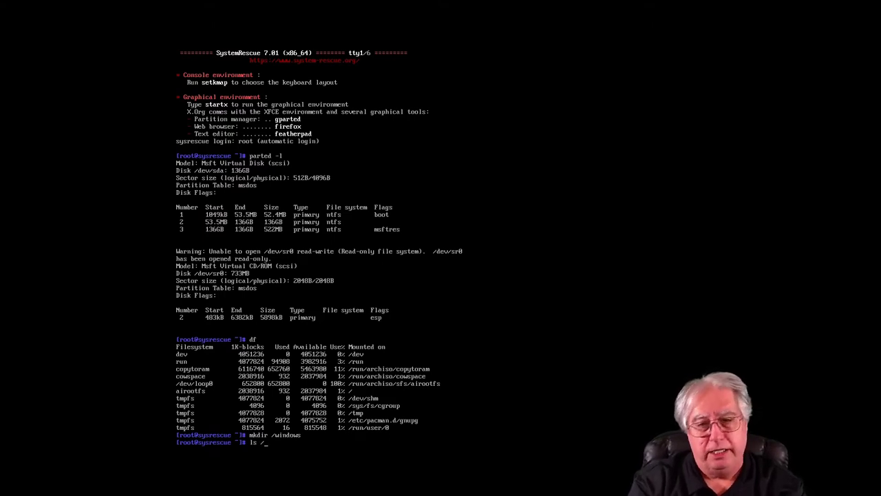
key(Return)
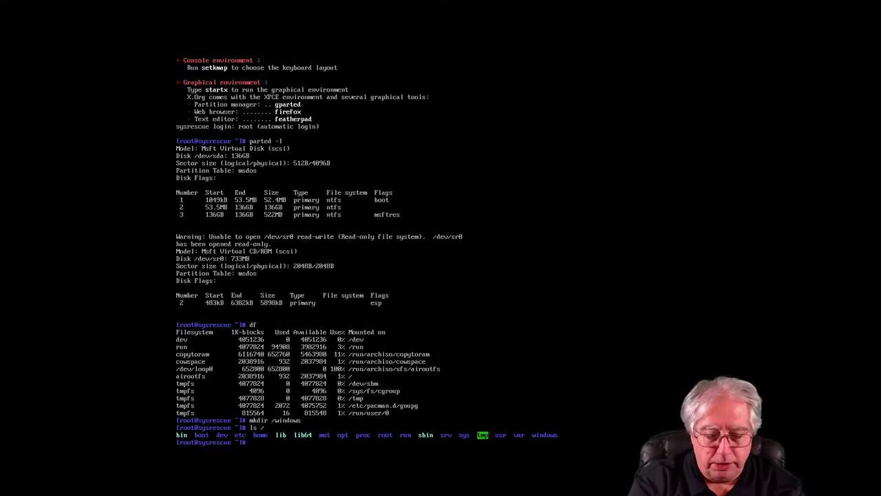
Step: Mount the partition /dev/sda2 on /windows and check the mounted file systems with df
text(mount)
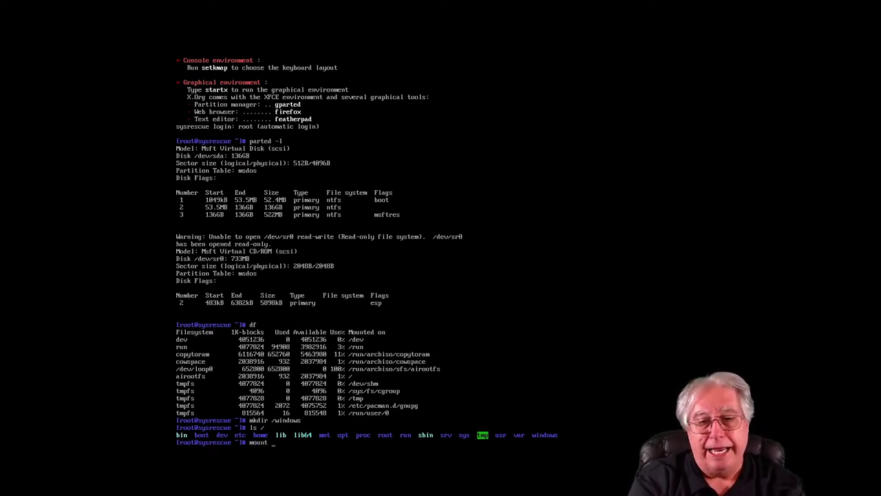
text( /dev/sda2)
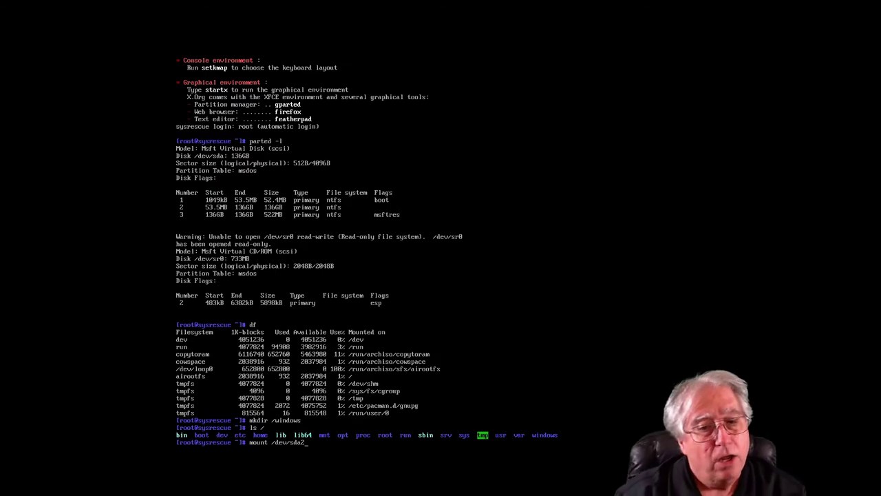
text(/windows)
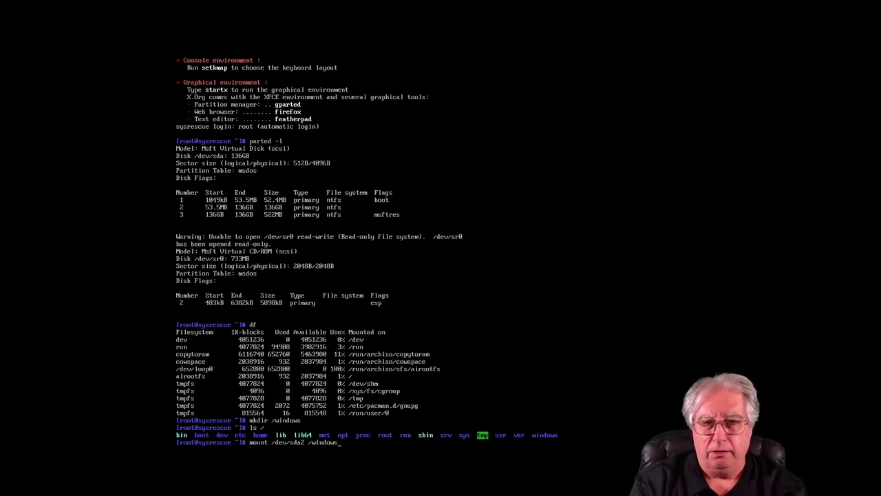
key(Return)
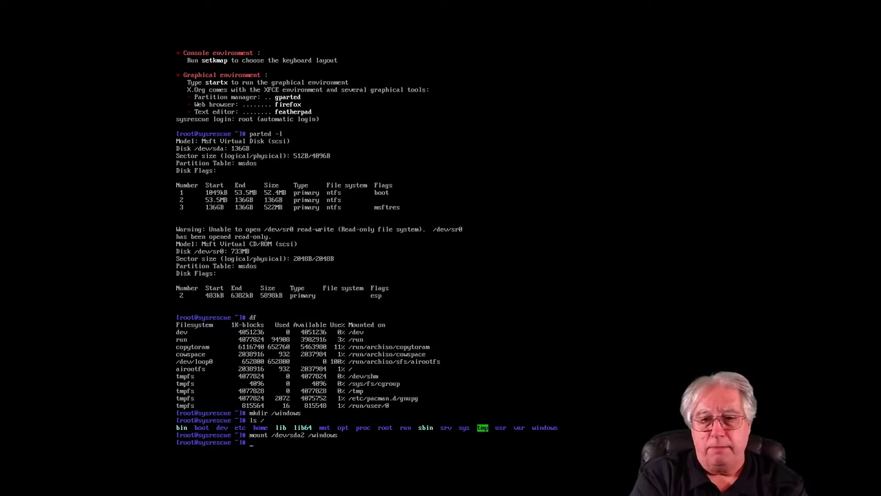
text(df)
key(Return)
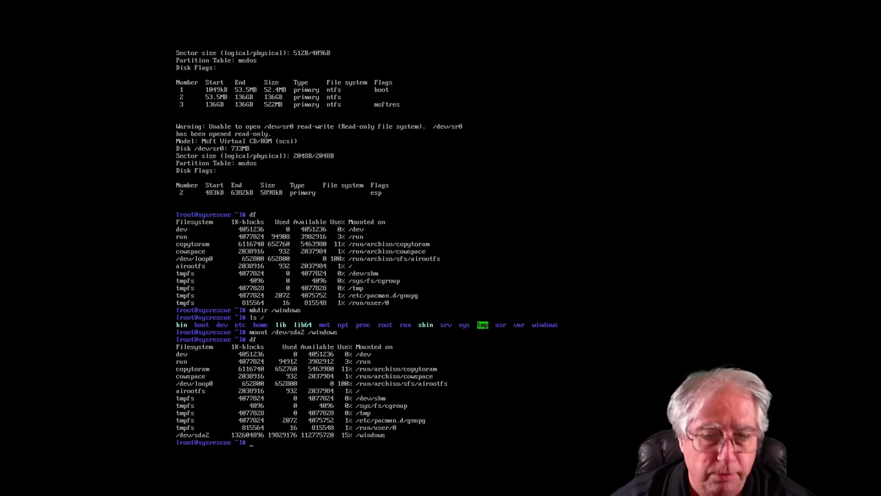
Step: Change to the root directory / and list its contents
text(cd )
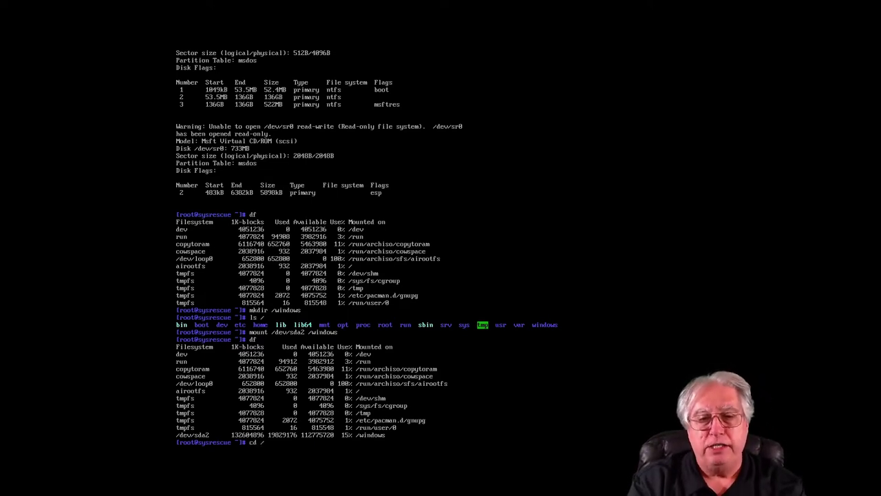
text(/)
key(Return)
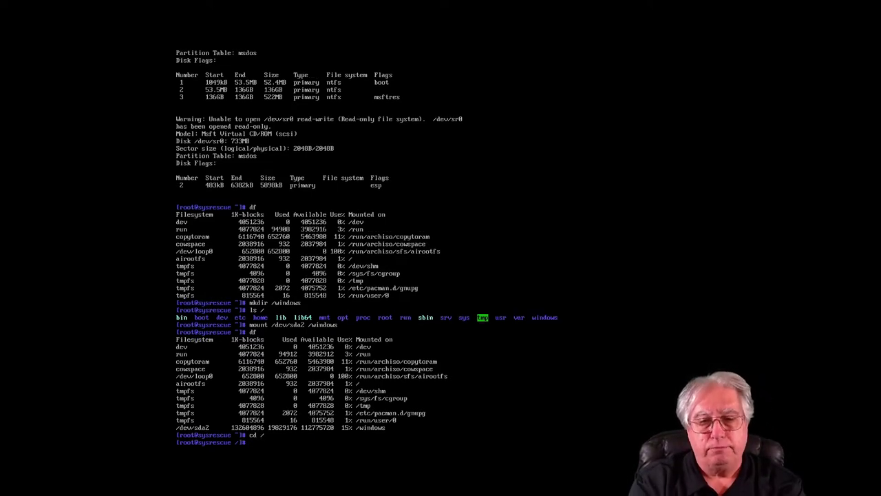
text(ls)
key(Return)
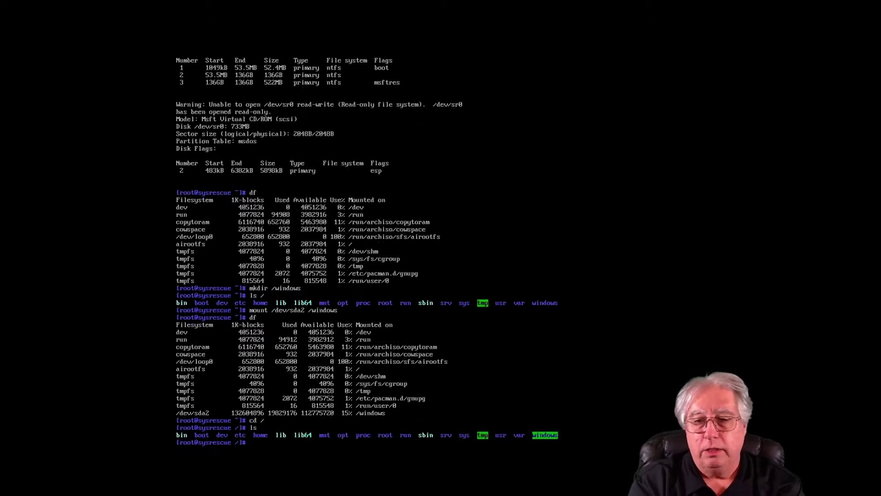
Step: Change into the windows directory and list the files of the mounted Windows partition
text(cd wi)
key(Tab)
key(Return)
text(ls)
key(Return)
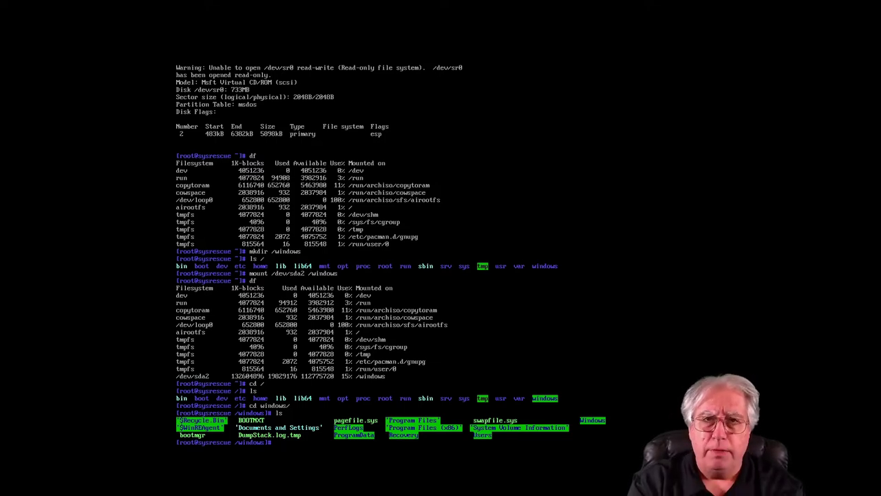
Step: Begin entering the chntpw command in the mounted Windows partition's directory
text(chnt)
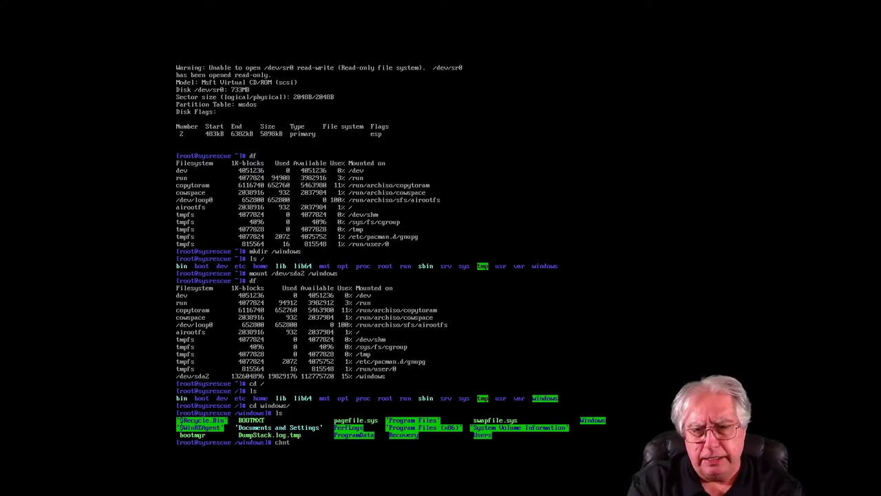
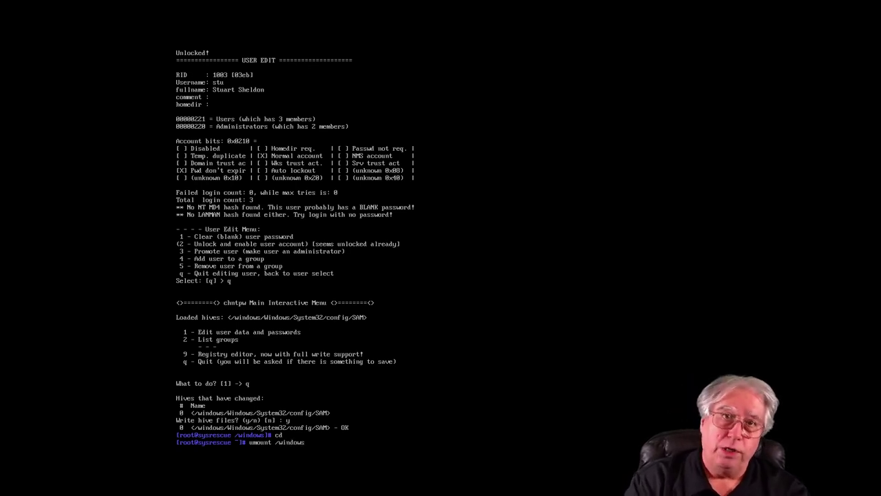
Step: Unmount the Windows partition from /windows
key(Return)
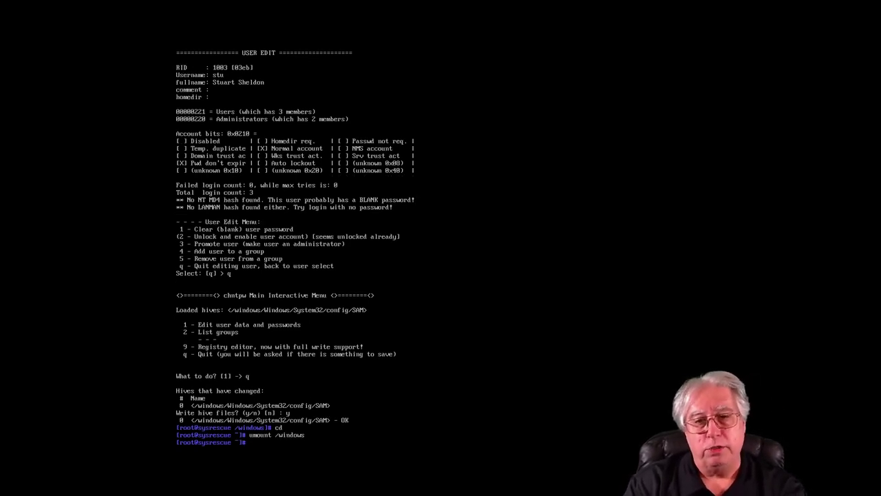
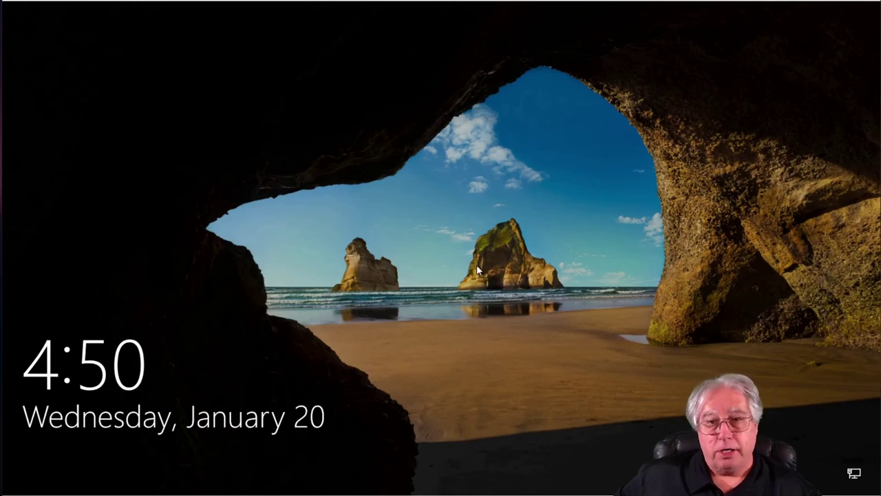
Step: Dismiss the Windows lock screen and sign in to the account without a password
click(433, 236)
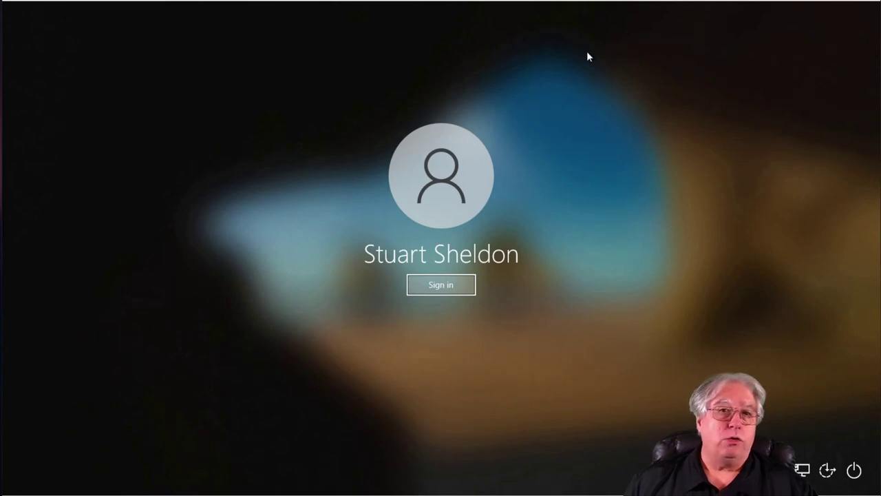
click(438, 287)
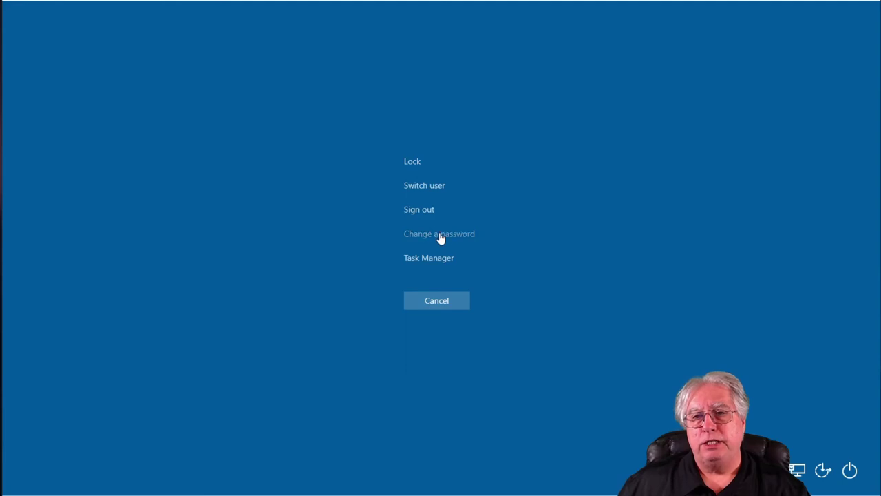
Step: Change the Windows account's password, leaving the old password empty and entering the new password and its confirmation
click(441, 235)
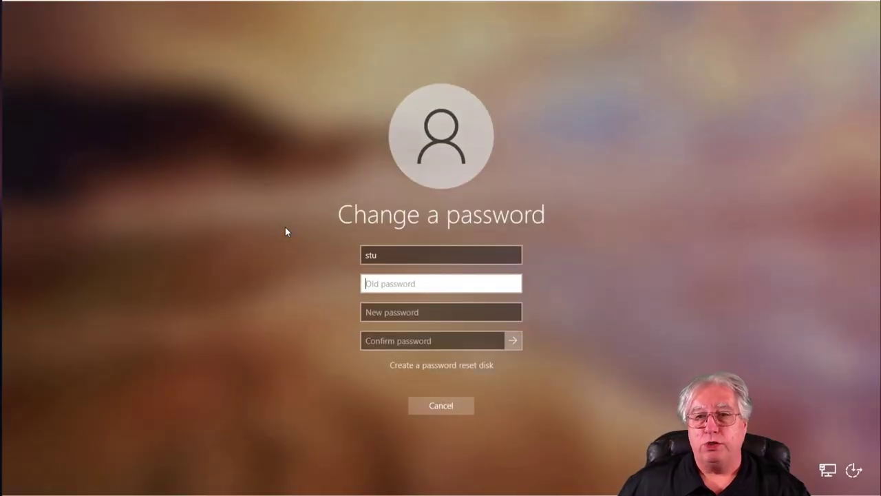
click(449, 316)
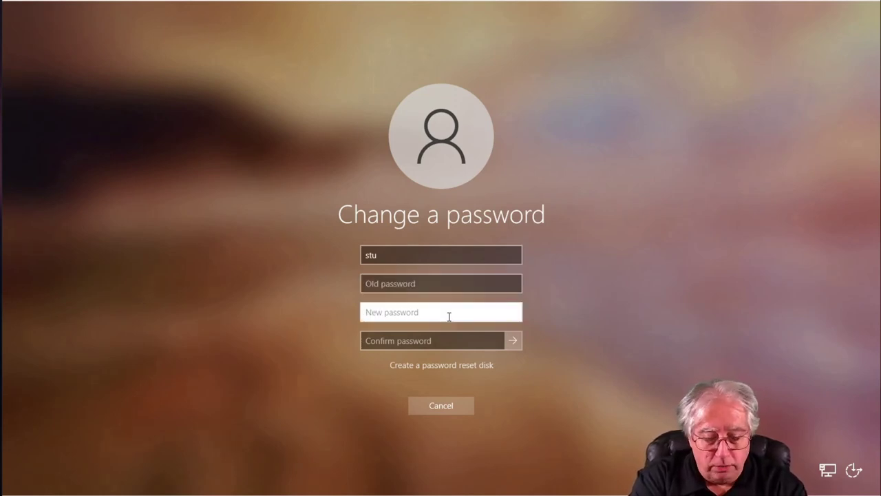
text(•••••)
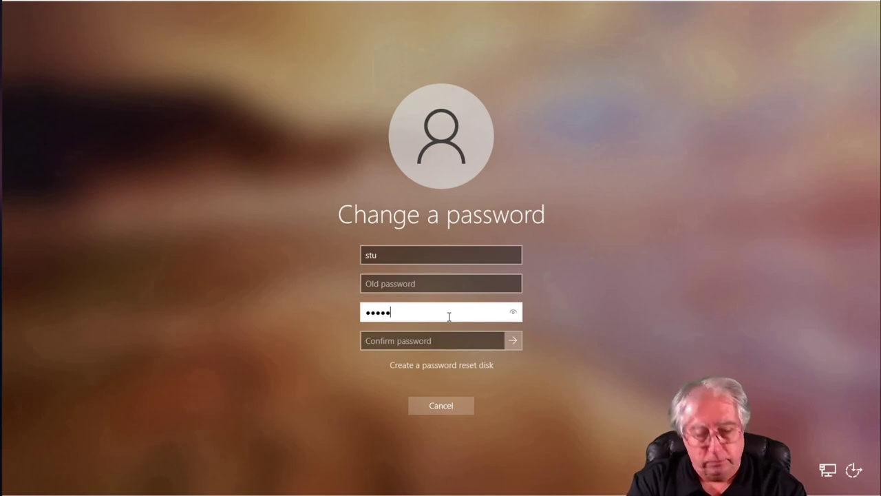
key(Tab)
text(••••)
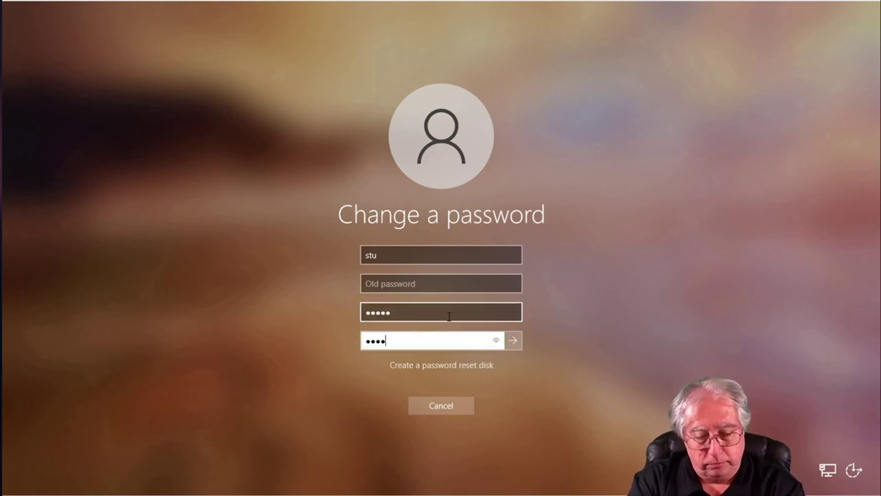
text(•)
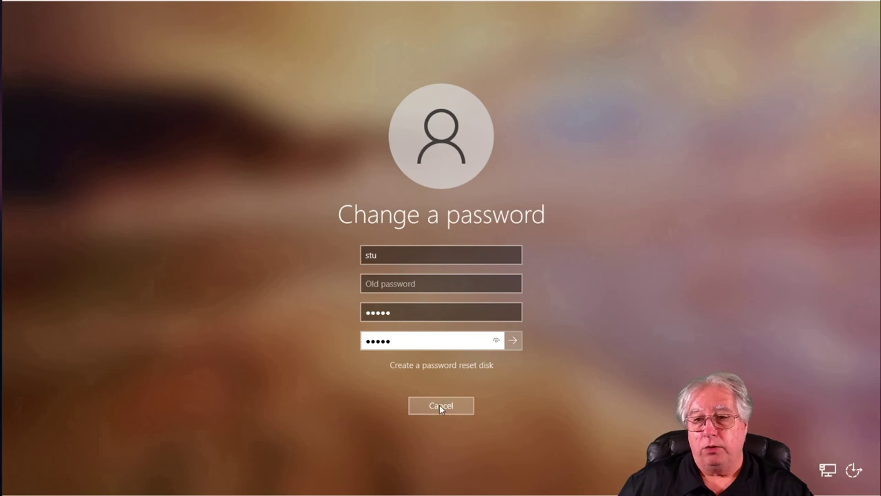
click(510, 343)
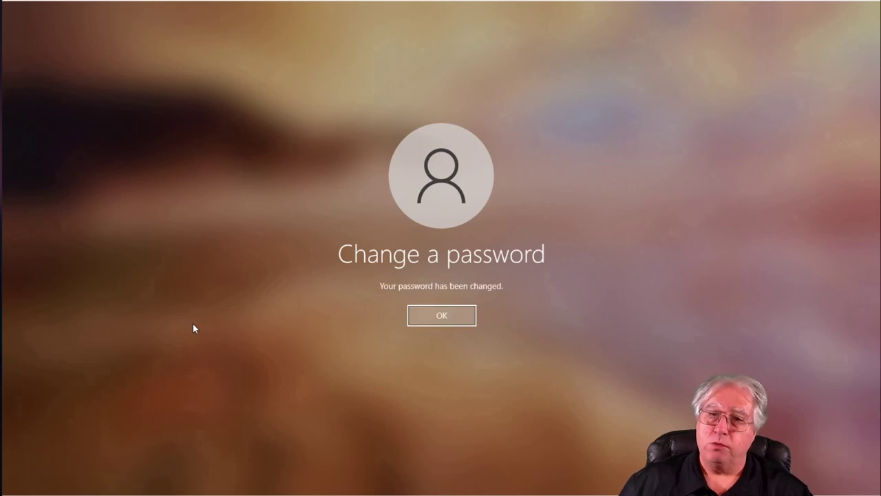
click(465, 319)
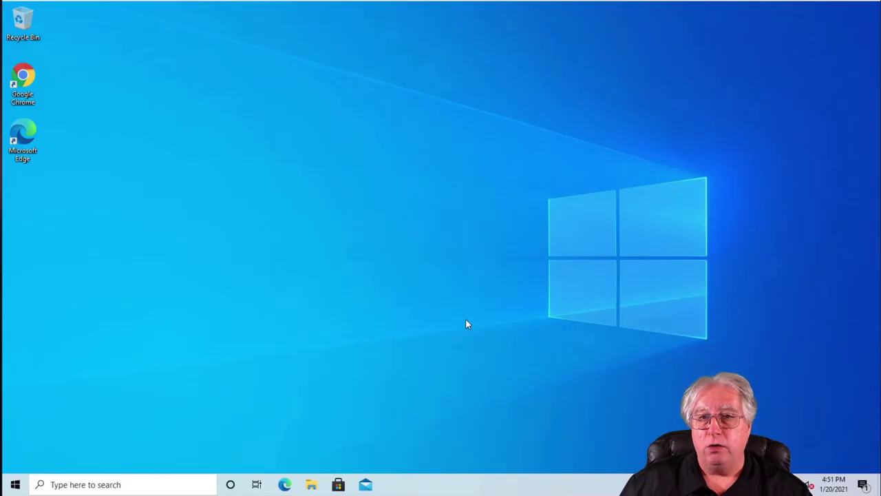